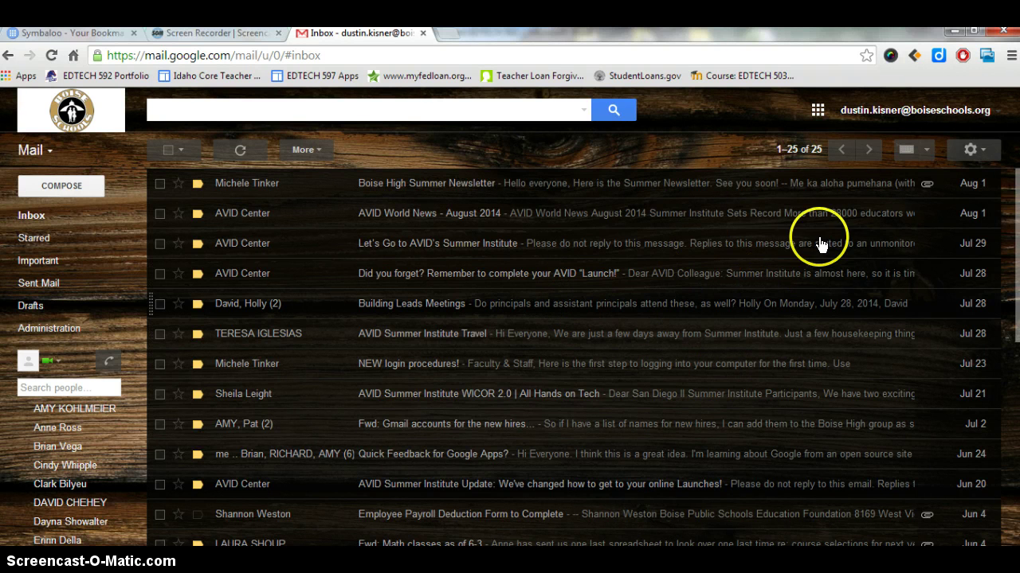
Open Google Drive from the inbox and create a new blank text document in My Drive.
{"action": "left_click", "coordinate": [817, 111]}
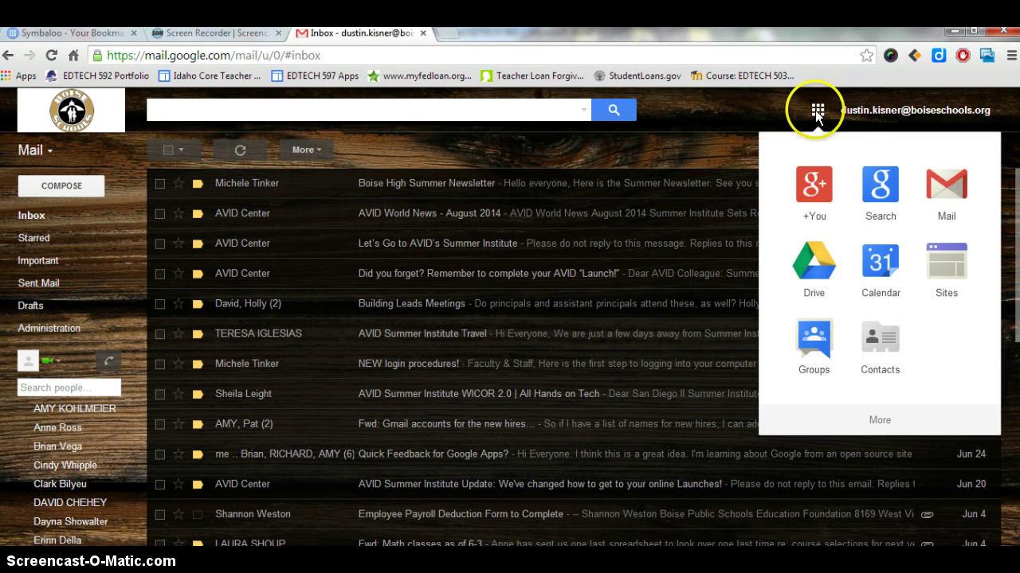
{"action": "left_click", "coordinate": [813, 263]}
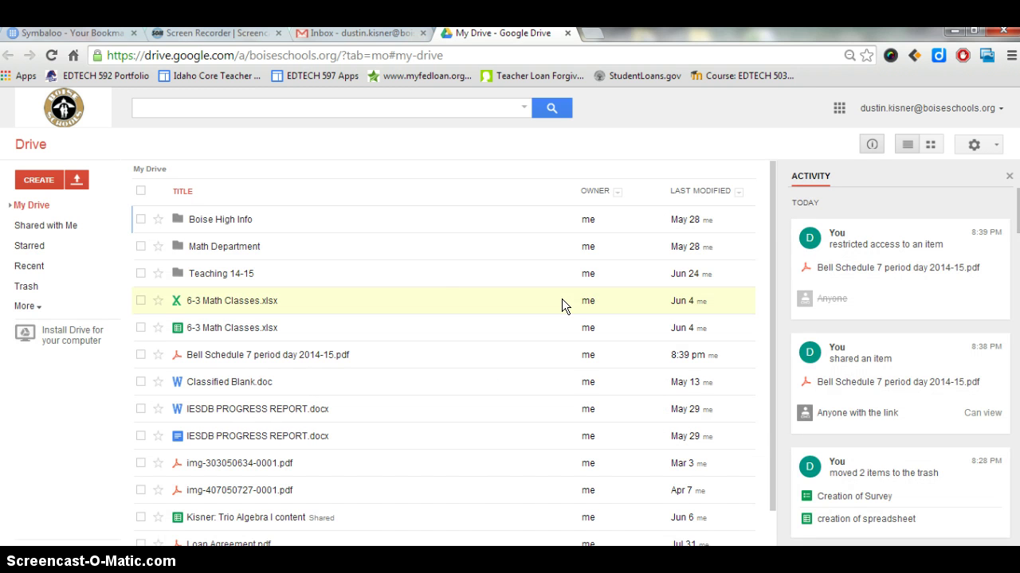
{"action": "left_click", "coordinate": [16, 207]}
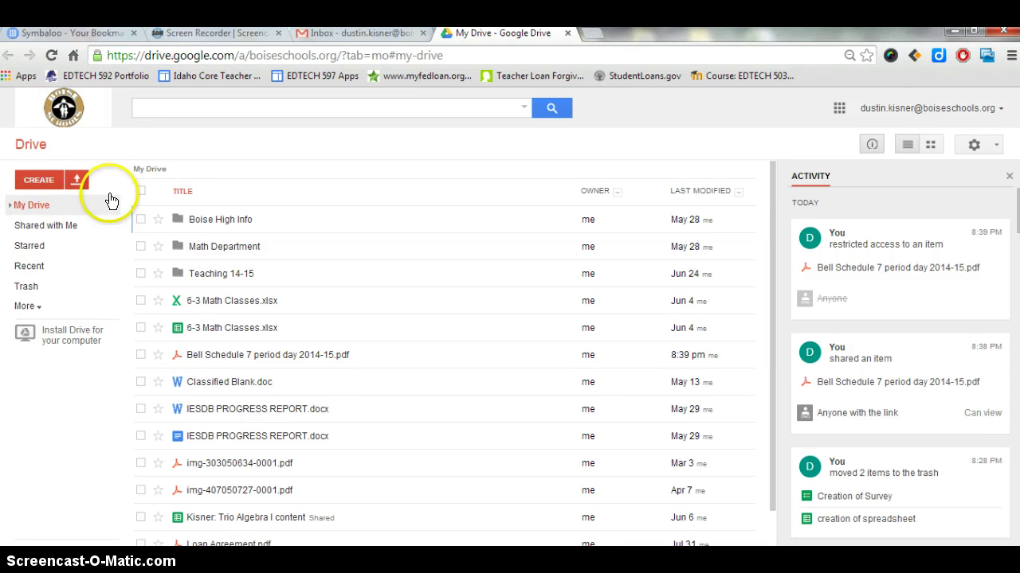
{"action": "left_click", "coordinate": [36, 176]}
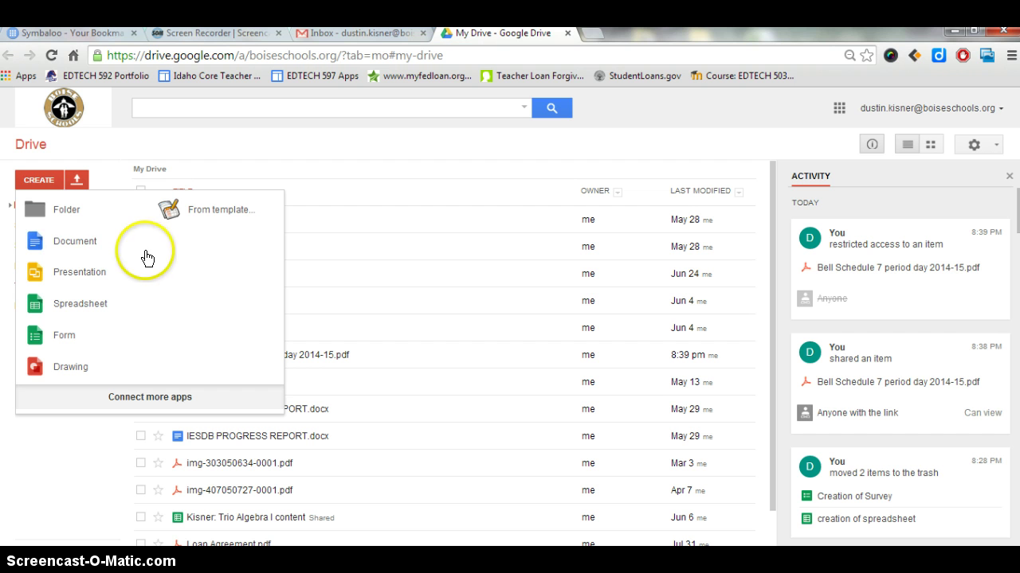
{"action": "left_click", "coordinate": [103, 248]}
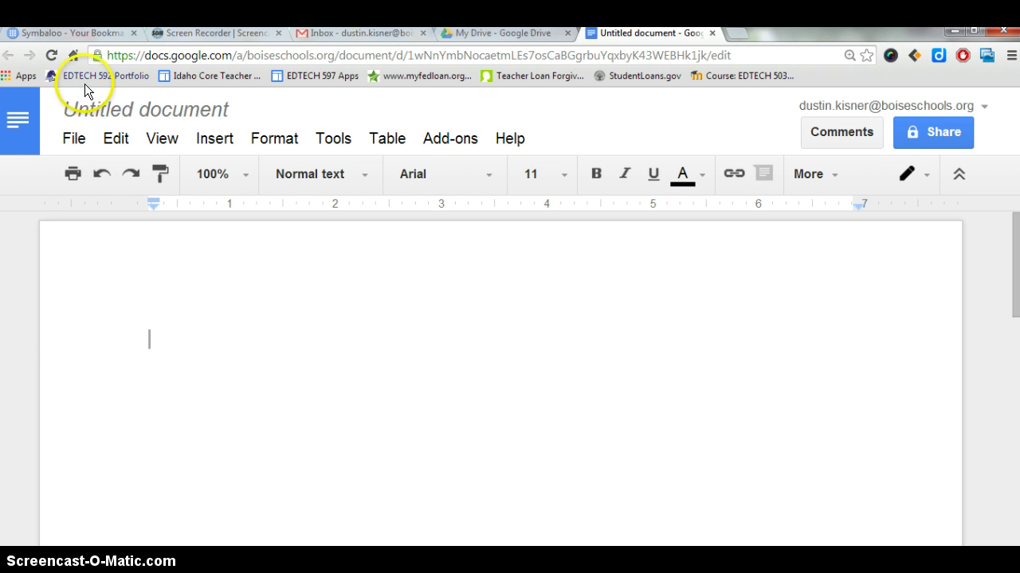
Rename the untitled document as "Creating a Google Doc".
{"action": "left_click", "coordinate": [139, 110]}
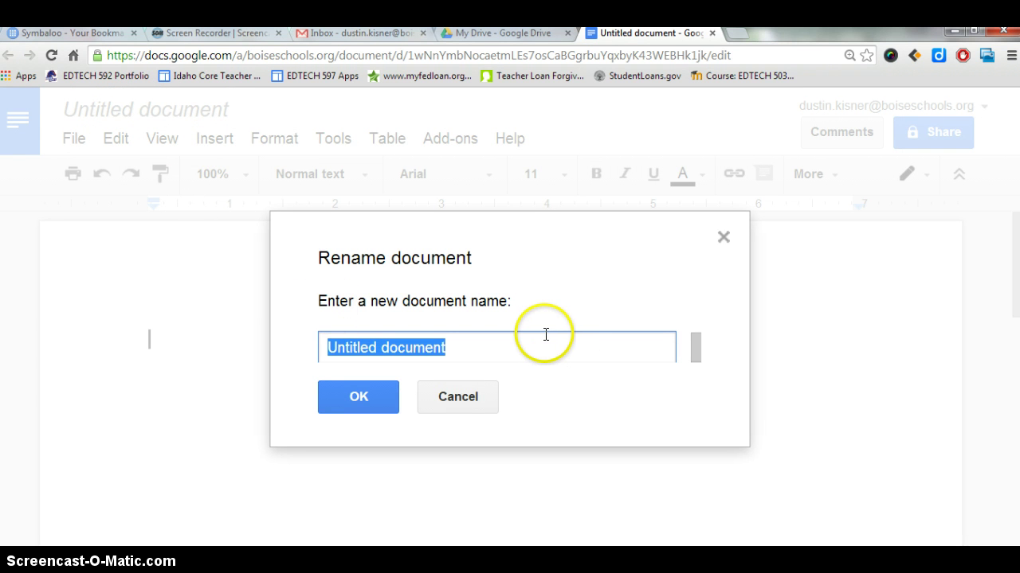
{"action": "key", "text": "BackSpace"}
{"action": "type", "text": "creat"}
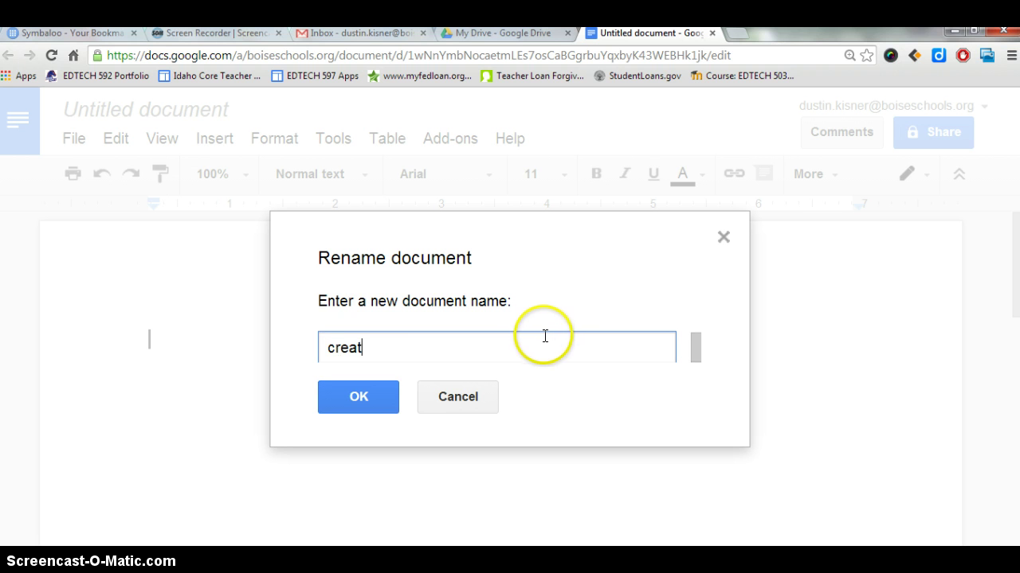
{"action": "key", "text": "BackSpace"}
{"action": "key", "text": "BackSpace"}
{"action": "key", "text": "BackSpace"}
{"action": "key", "text": "BackSpace"}
{"action": "key", "text": "BackSpace"}
{"action": "type", "text": "Cre"}
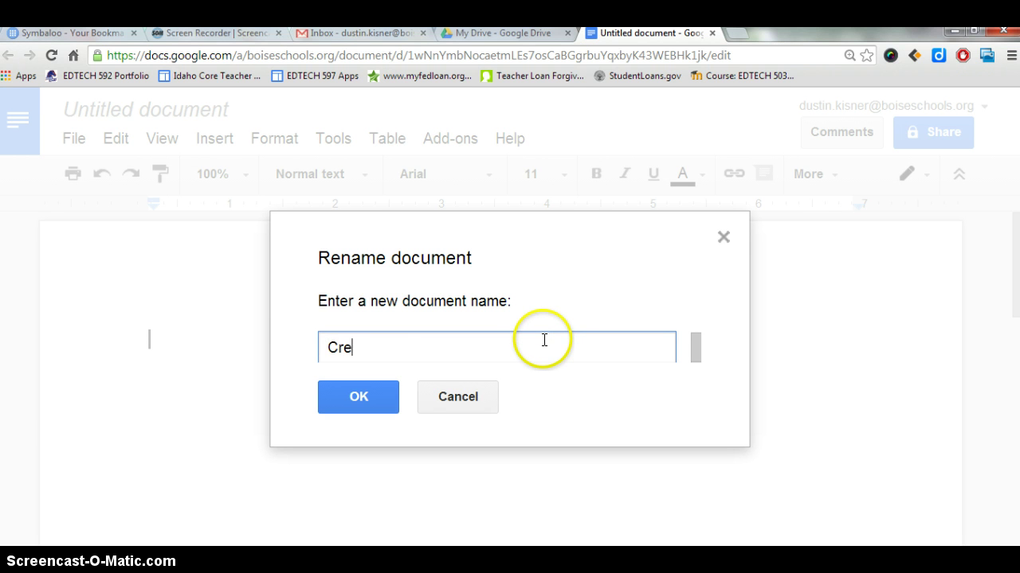
{"action": "type", "text": "ating a Doc"}
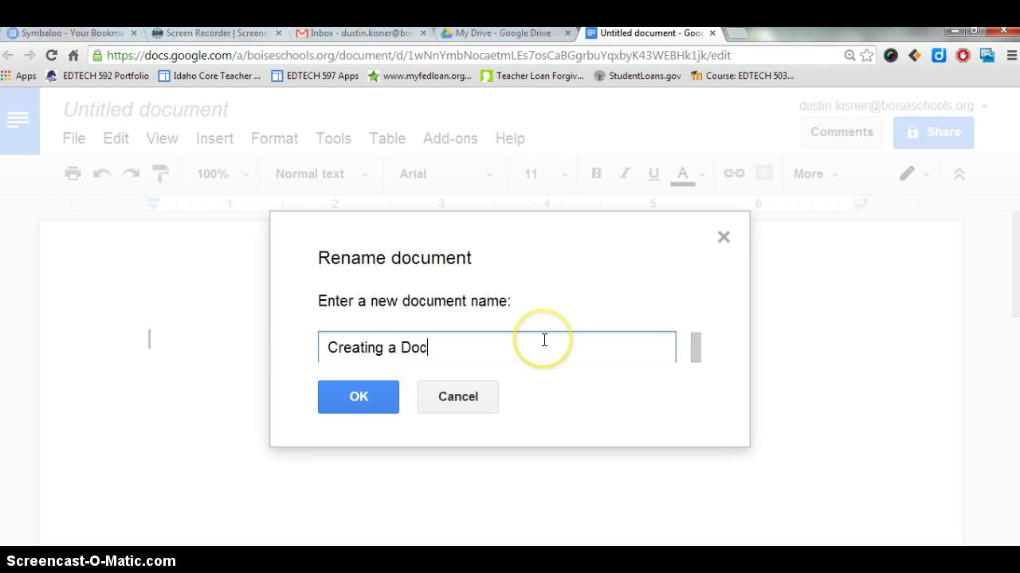
{"action": "left_click", "coordinate": [403, 344]}
{"action": "type", "text": "oog"}
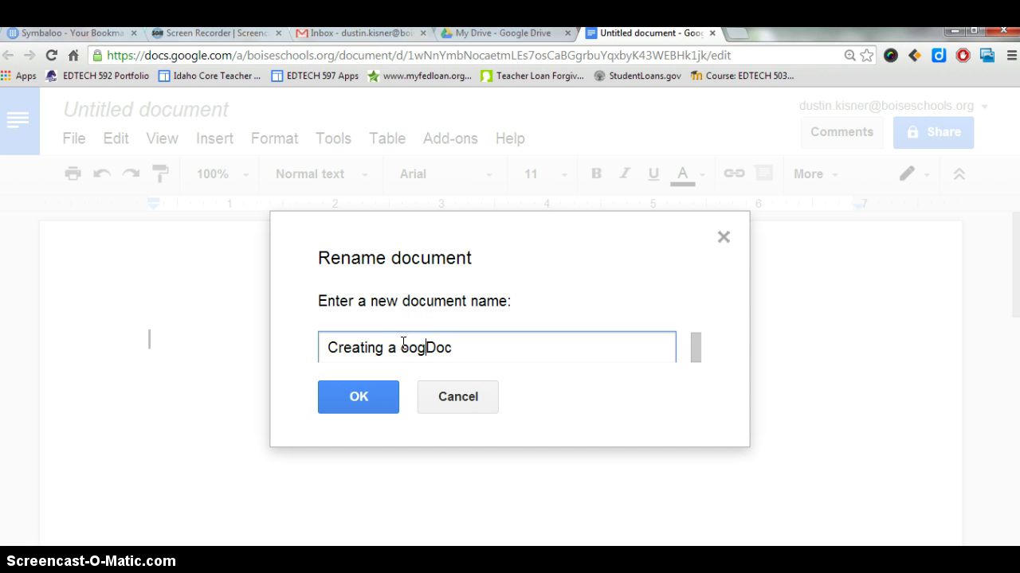
{"action": "key", "text": "BackSpace"}
{"action": "key", "text": "BackSpace"}
{"action": "key", "text": "BackSpace"}
{"action": "type", "text": "Google"}
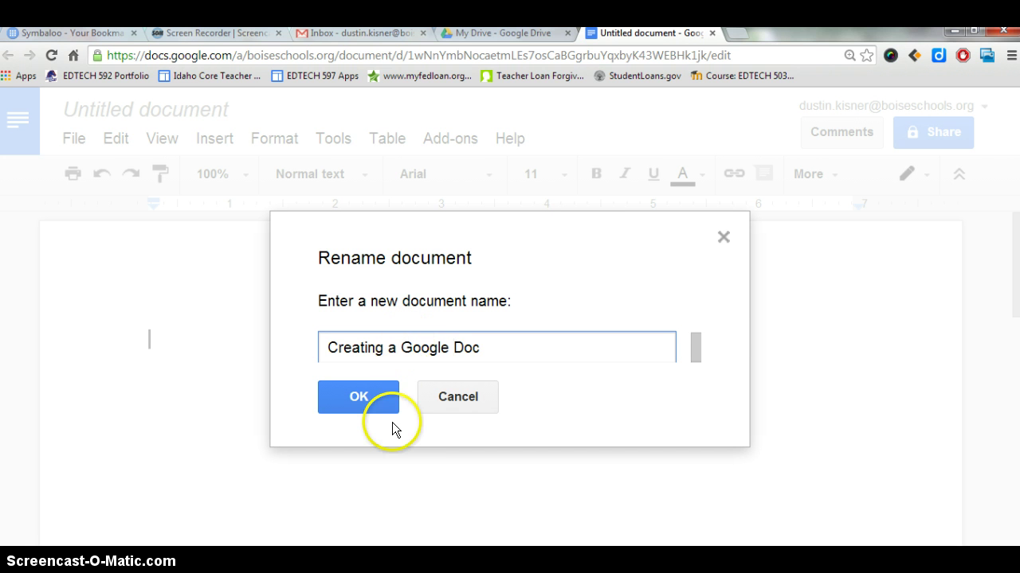
{"action": "left_click", "coordinate": [360, 392]}
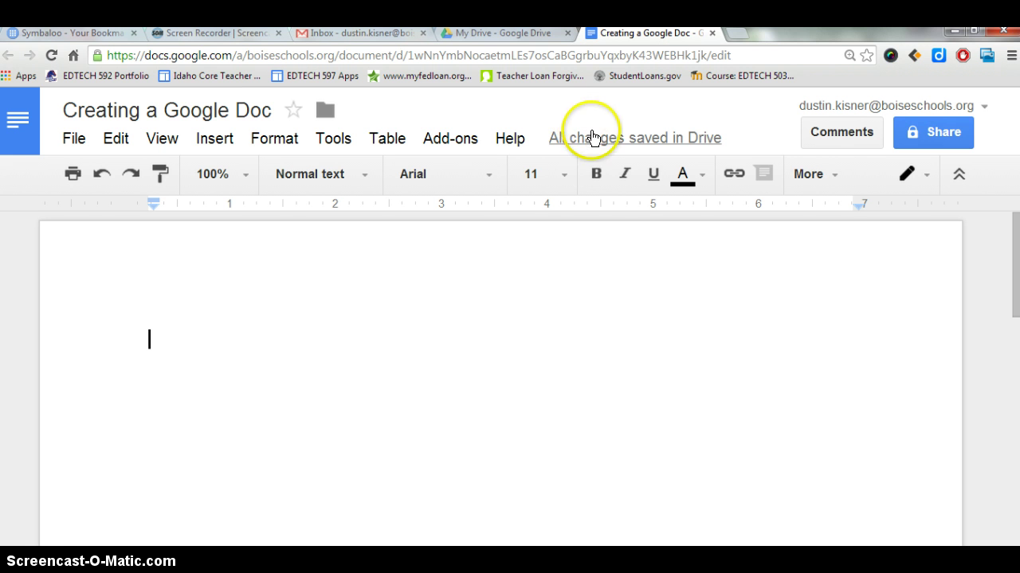
Check the document's save status, look for its entry in the My Drive file list, and return to the document.
{"action": "mouse_move", "coordinate": [591, 137]}
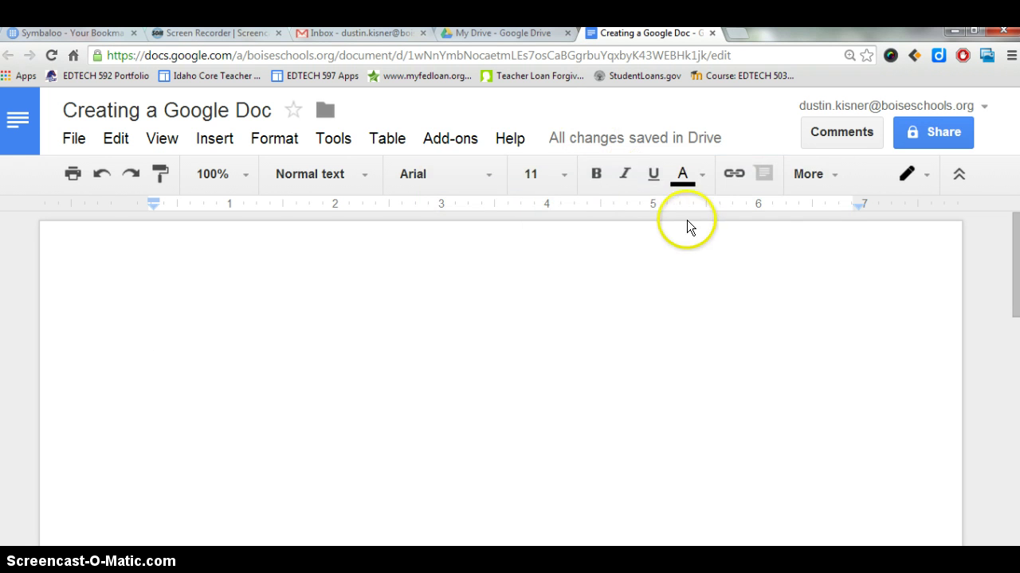
{"action": "mouse_move", "coordinate": [653, 149]}
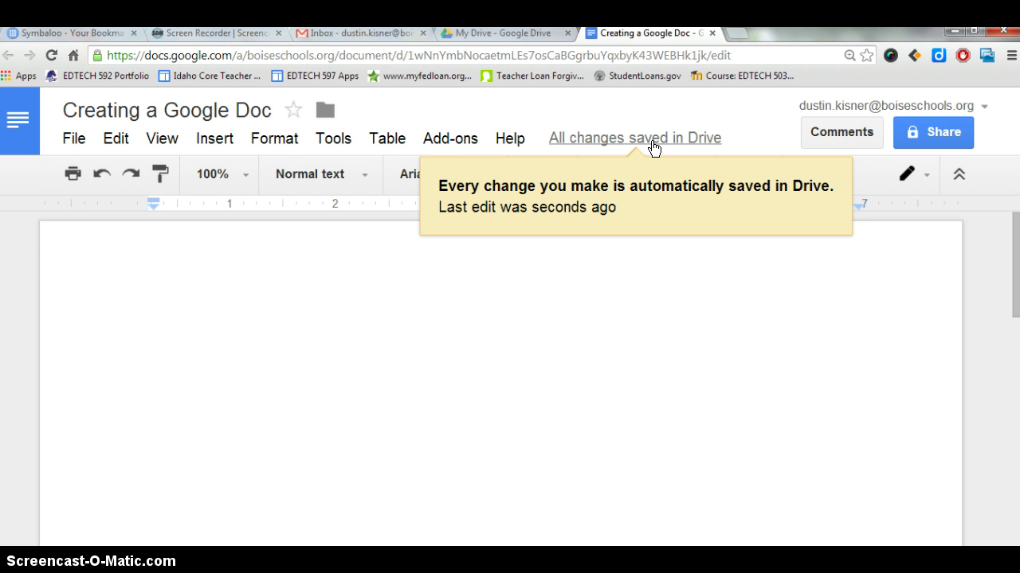
{"action": "left_click", "coordinate": [492, 34]}
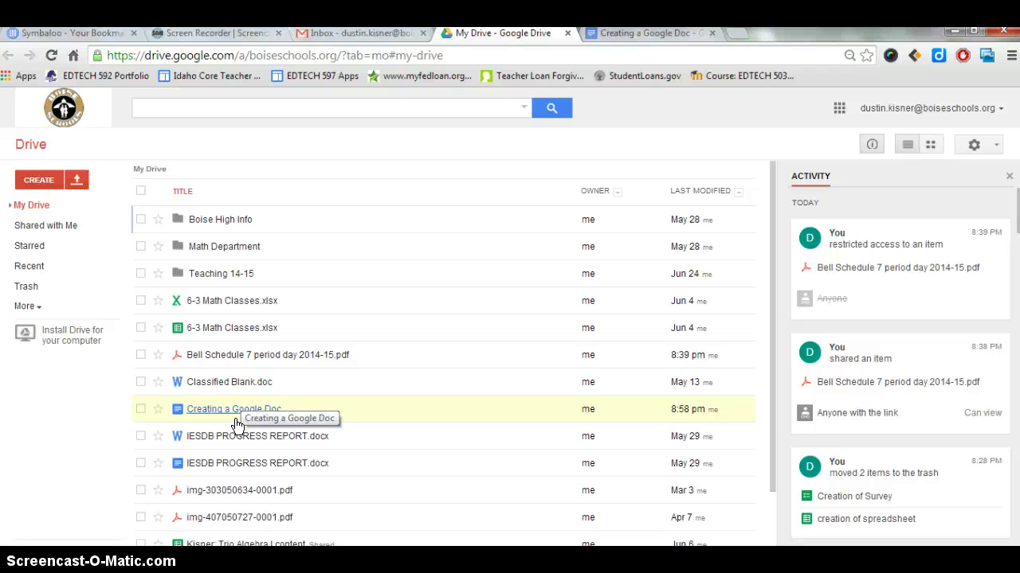
{"action": "left_click", "coordinate": [642, 35]}
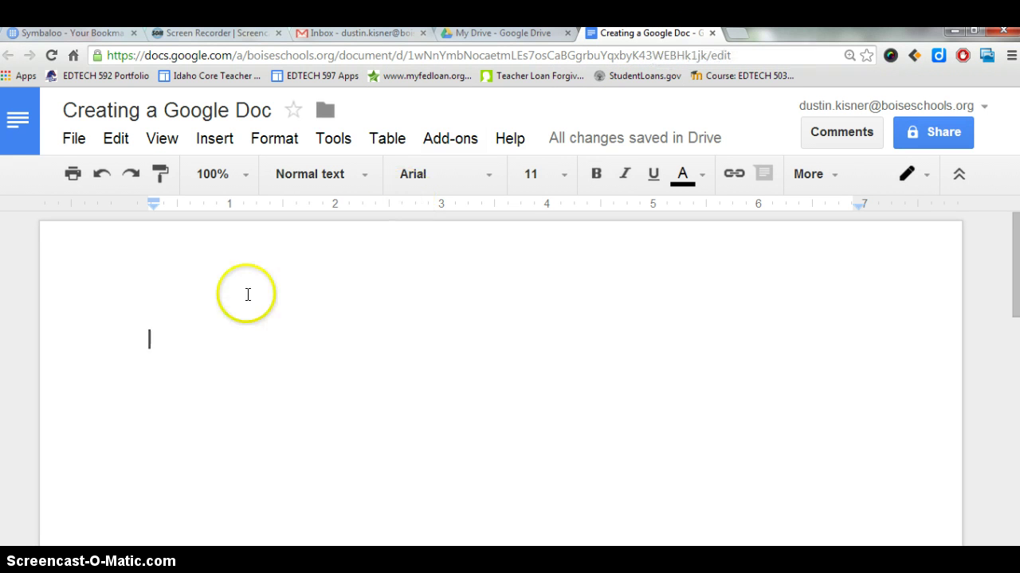
Enter the sentence "Google is awesome." on the first line of the document.
{"action": "double_click", "coordinate": [175, 348]}
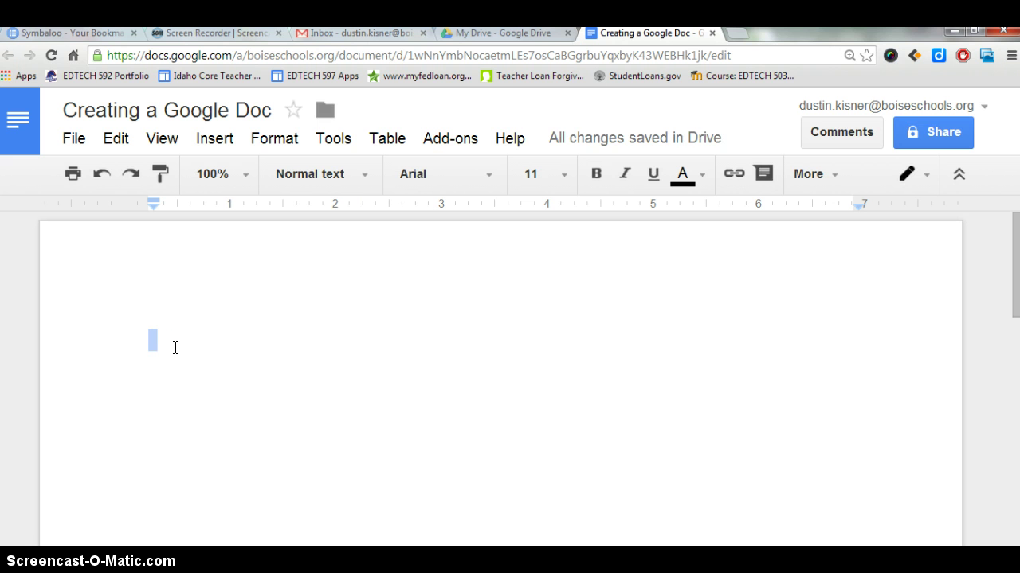
{"action": "type", "text": "Google is aw"}
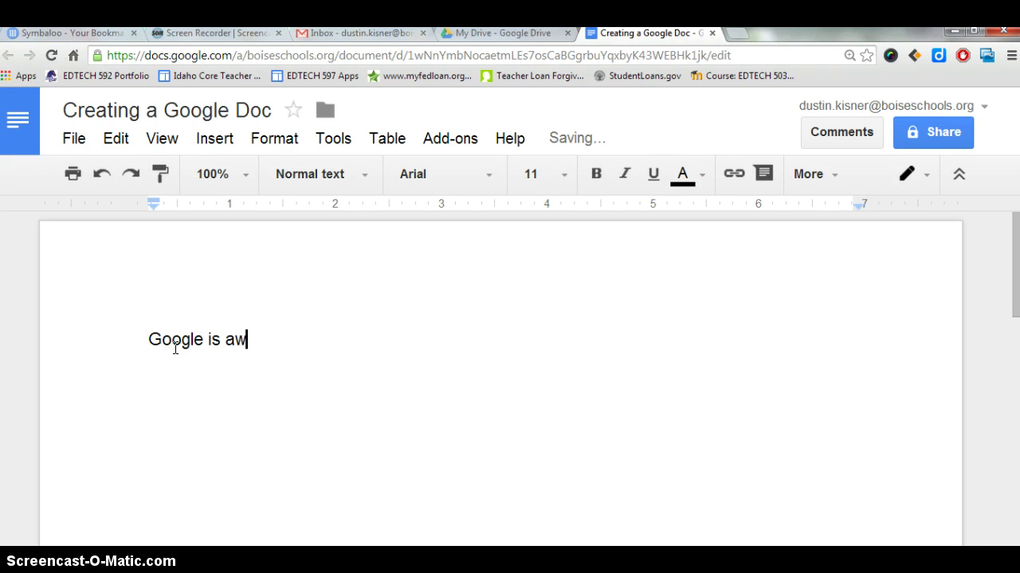
{"action": "type", "text": "esome"}
{"action": "key", "text": "BackSpace"}
{"action": "type", "text": "some"}
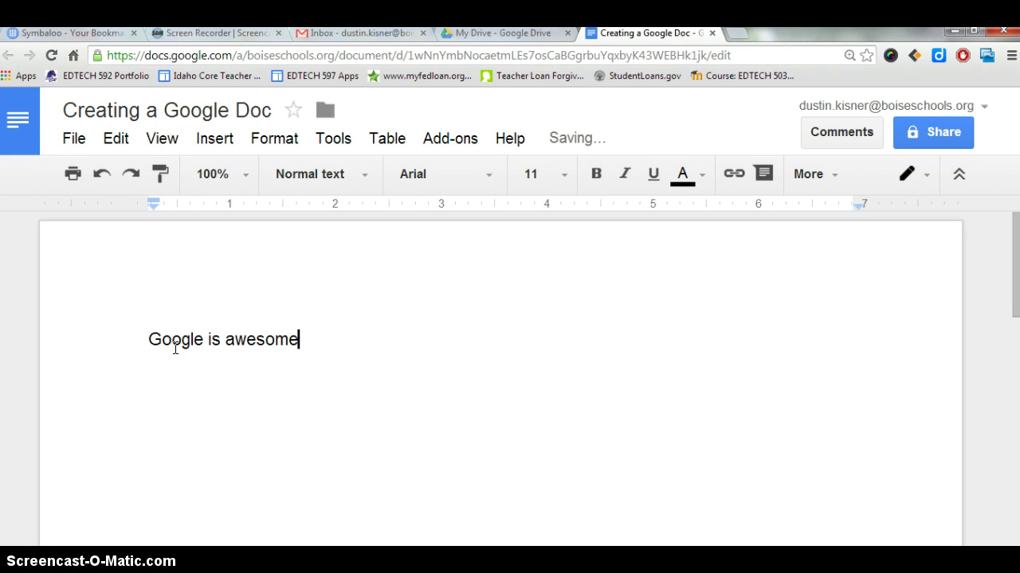
{"action": "type", "text": "."}
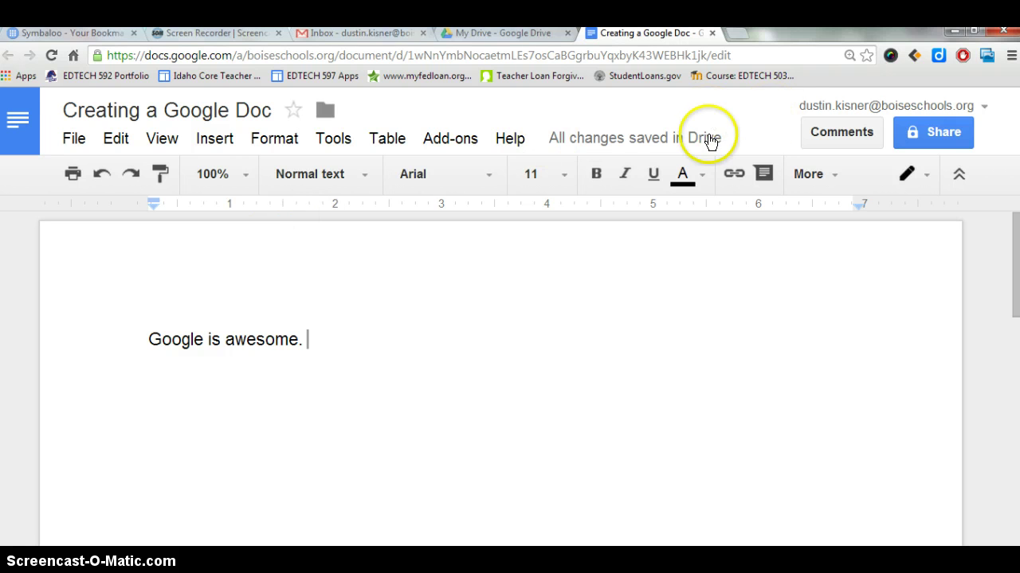
Add a second line reading "I like fishing and camping." below the first sentence.
{"action": "key", "text": "Return"}
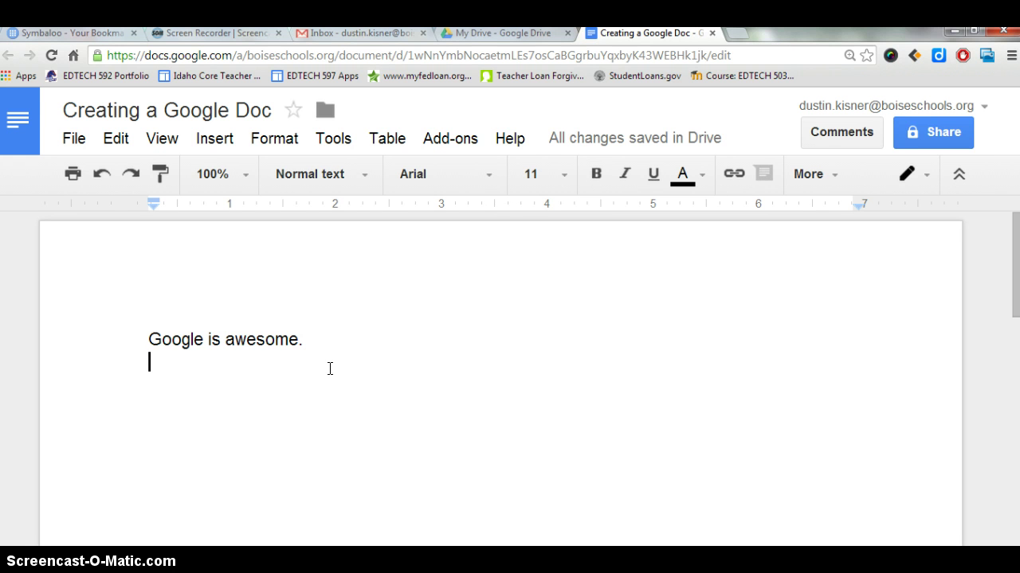
{"action": "type", "text": "I like"}
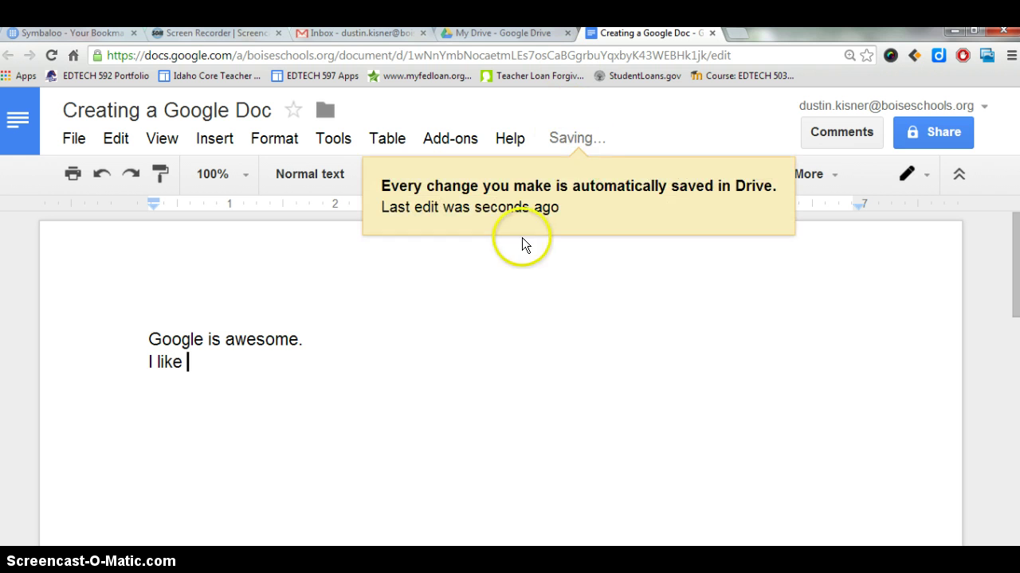
{"action": "left_click", "coordinate": [324, 422]}
{"action": "type", "text": "fising"}
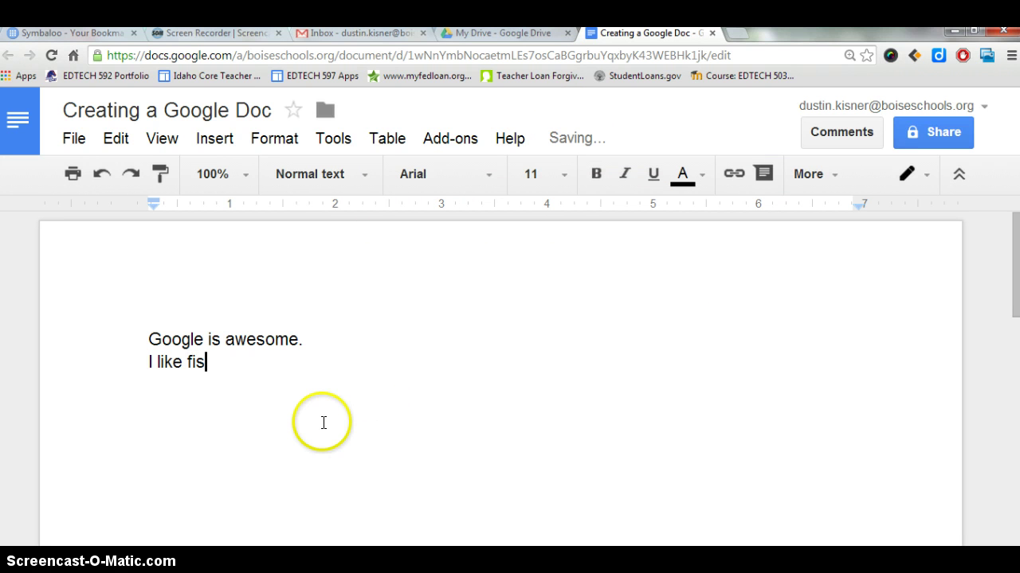
{"action": "key", "text": "BackSpace"}
{"action": "key", "text": "BackSpace"}
{"action": "key", "text": "BackSpace"}
{"action": "type", "text": "hing and camping"}
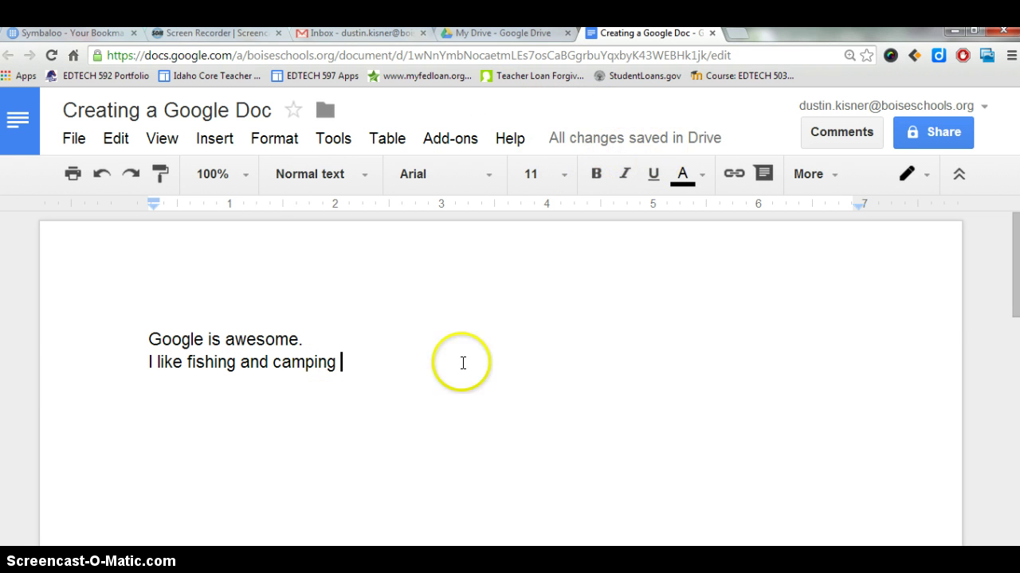
{"action": "key", "text": "BackSpace"}
{"action": "type", "text": "."}
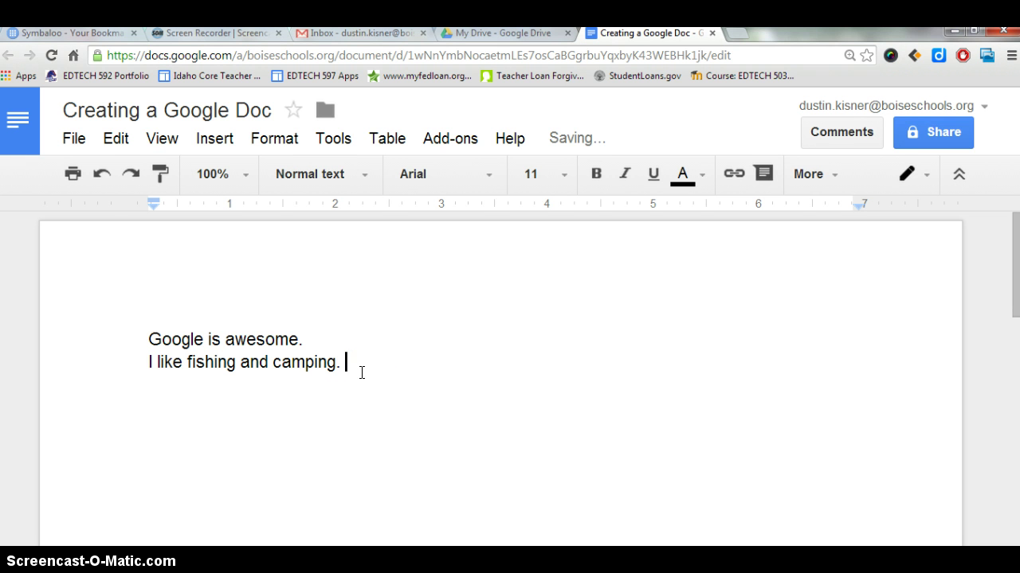
Check the save status, close the document, and reopen "Creating a Google Doc" from the My Drive list.
{"action": "mouse_move", "coordinate": [695, 143]}
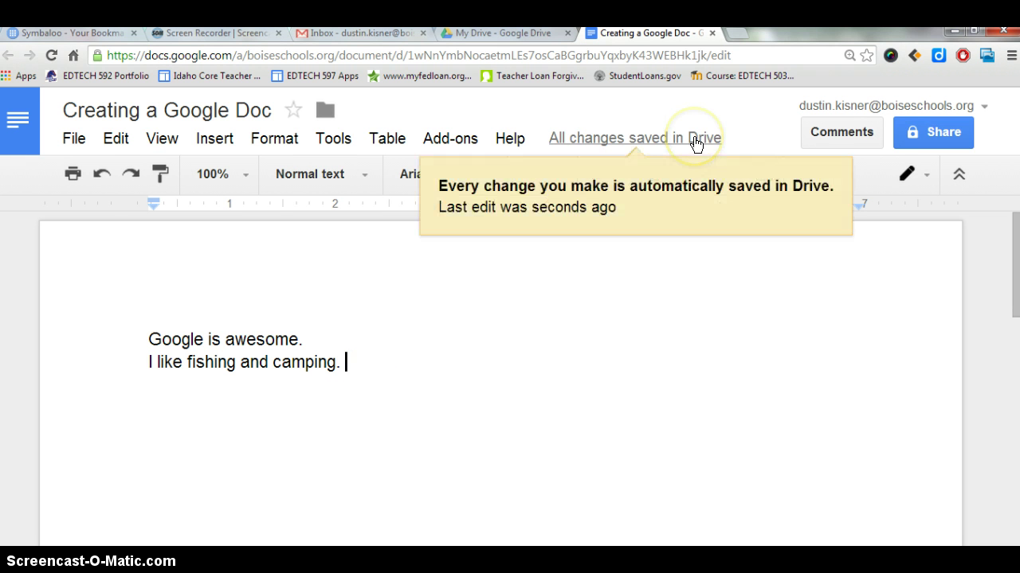
{"action": "left_click", "coordinate": [712, 33]}
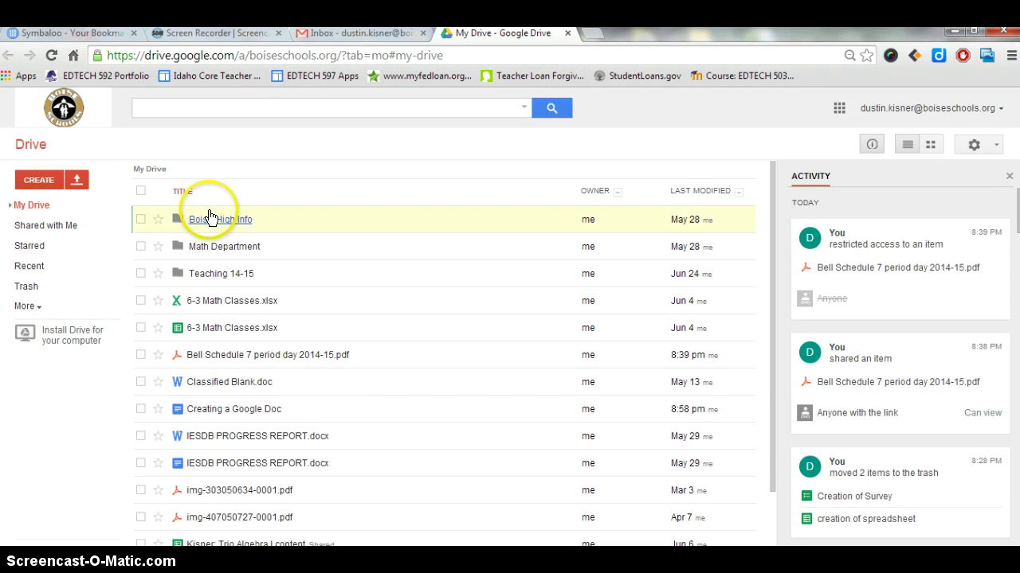
{"action": "left_click", "coordinate": [223, 411]}
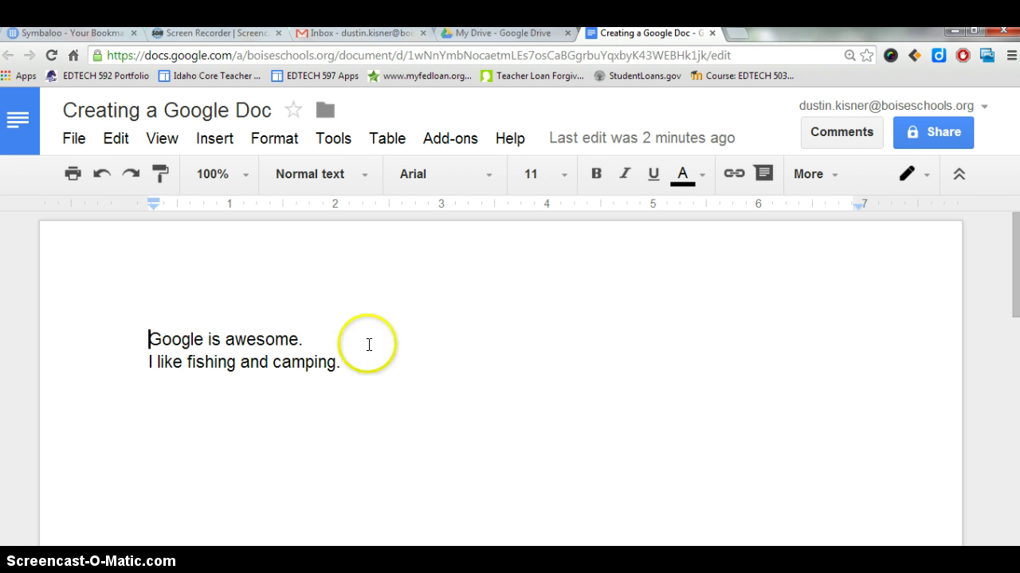
Make the word "camping." at the end of the second line bold.
{"action": "mouse_move", "coordinate": [332, 353]}
{"action": "left_mouse_down"}
{"action": "mouse_move", "coordinate": [270, 348]}
{"action": "mouse_move", "coordinate": [272, 361]}
{"action": "left_mouse_up"}
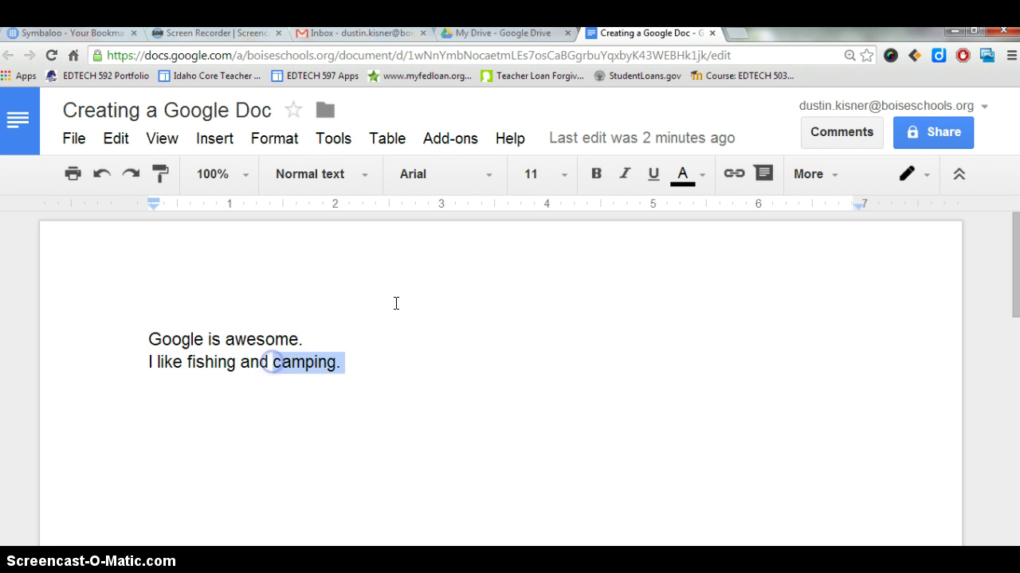
{"action": "left_click", "coordinate": [590, 176]}
{"action": "left_click", "coordinate": [510, 387]}
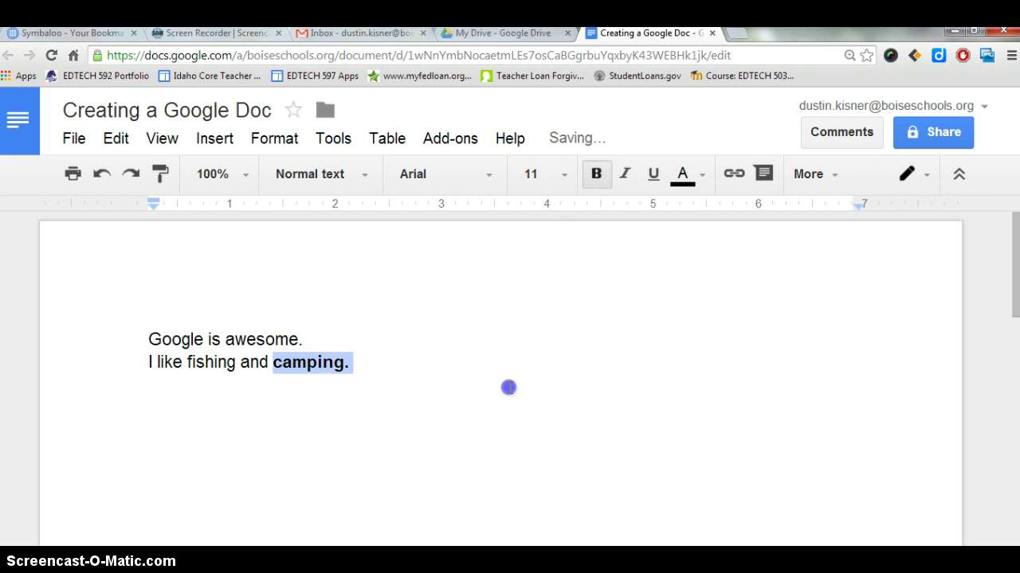
Underline the whole first sentence, "Google is awesome.".
{"action": "left_click_drag", "start_coordinate": [321, 338], "coordinate": [152, 337]}
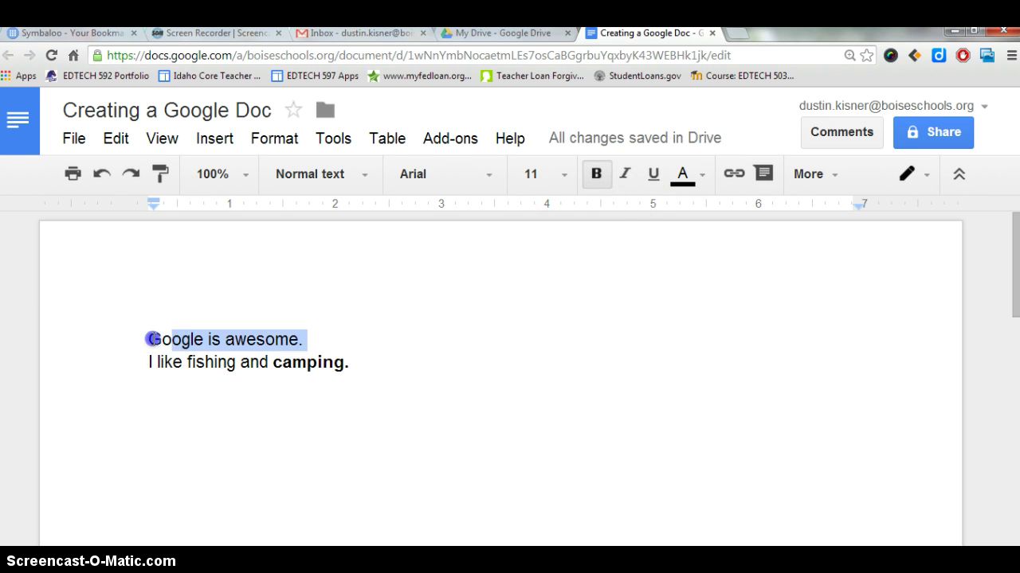
{"action": "left_click", "coordinate": [654, 169]}
{"action": "left_click", "coordinate": [526, 342]}
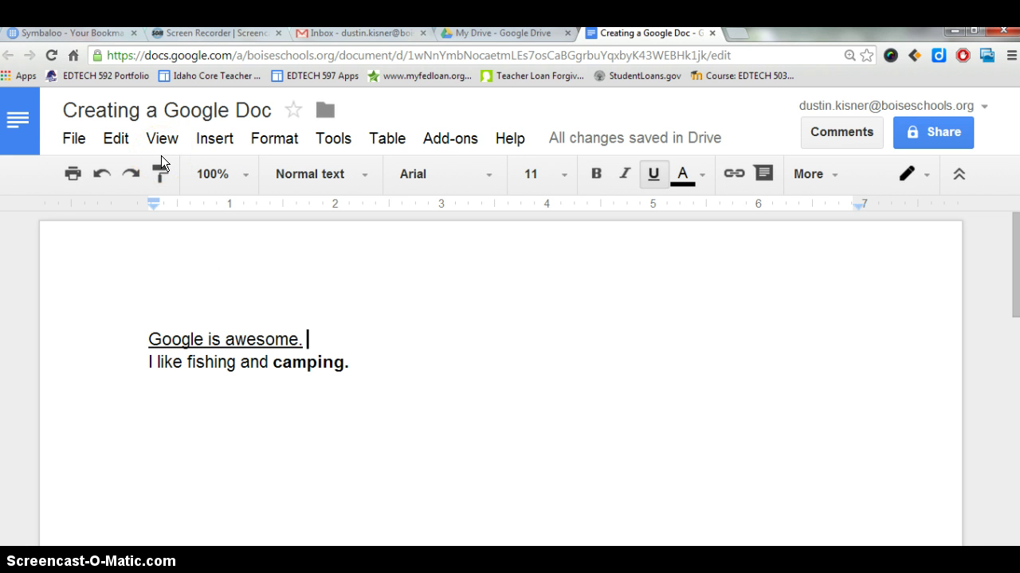
Review the folders in My Drive and the destinations offered for moving the document, and dismiss the move dialog without choosing a folder.
{"action": "left_click", "coordinate": [89, 140]}
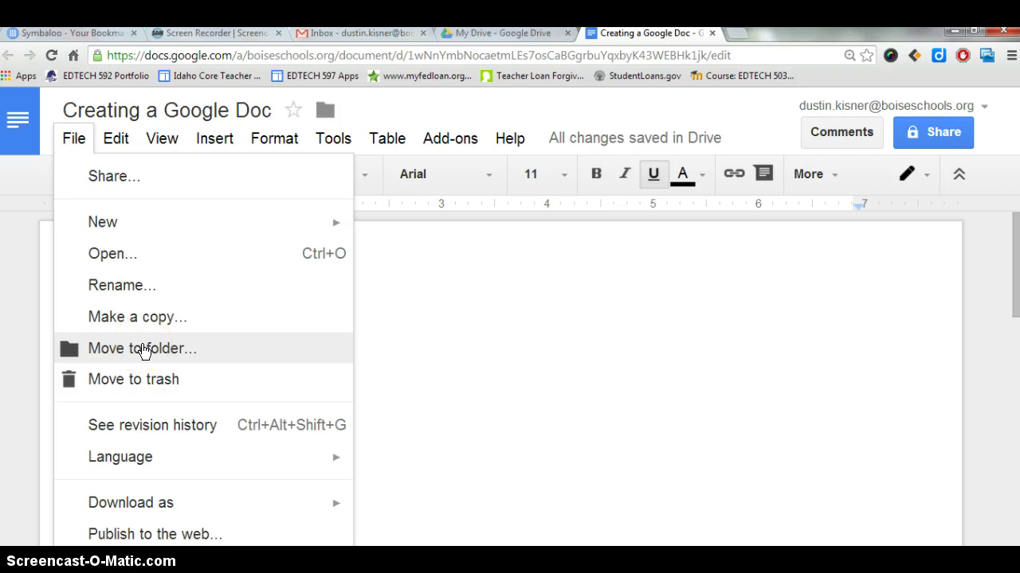
{"action": "left_click", "coordinate": [486, 33]}
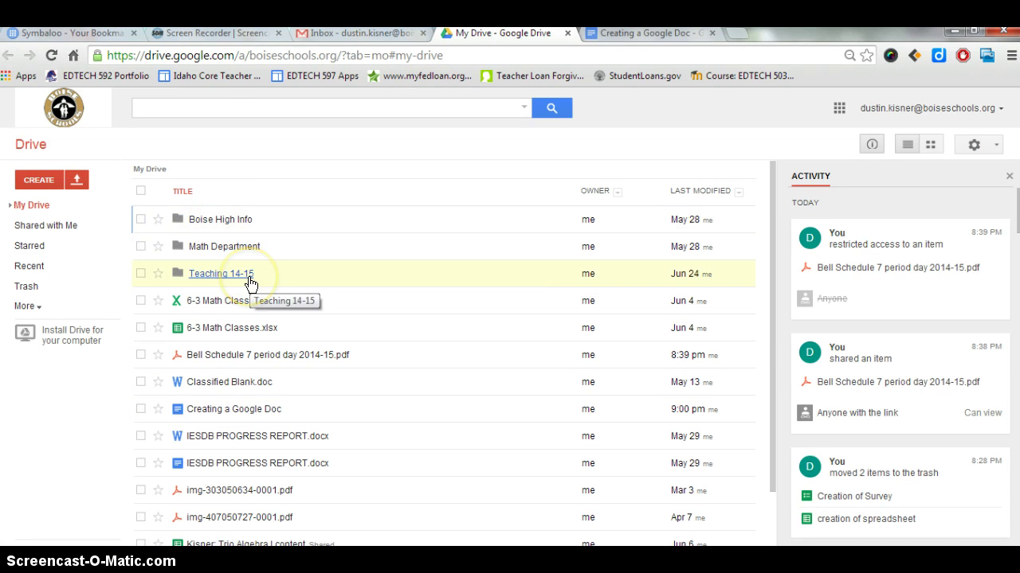
{"action": "left_click", "coordinate": [614, 31]}
{"action": "left_click", "coordinate": [74, 138]}
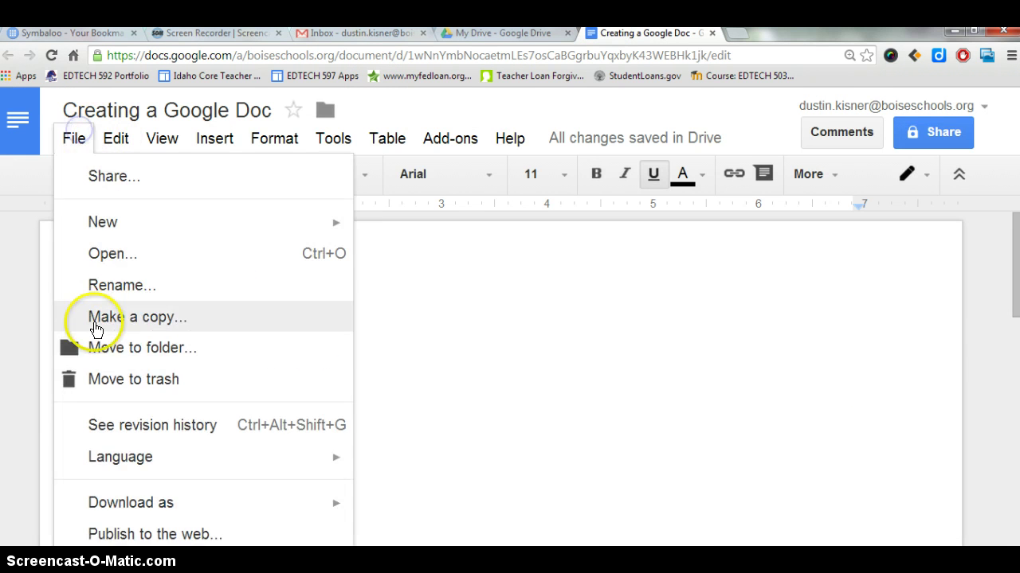
{"action": "left_click", "coordinate": [112, 352]}
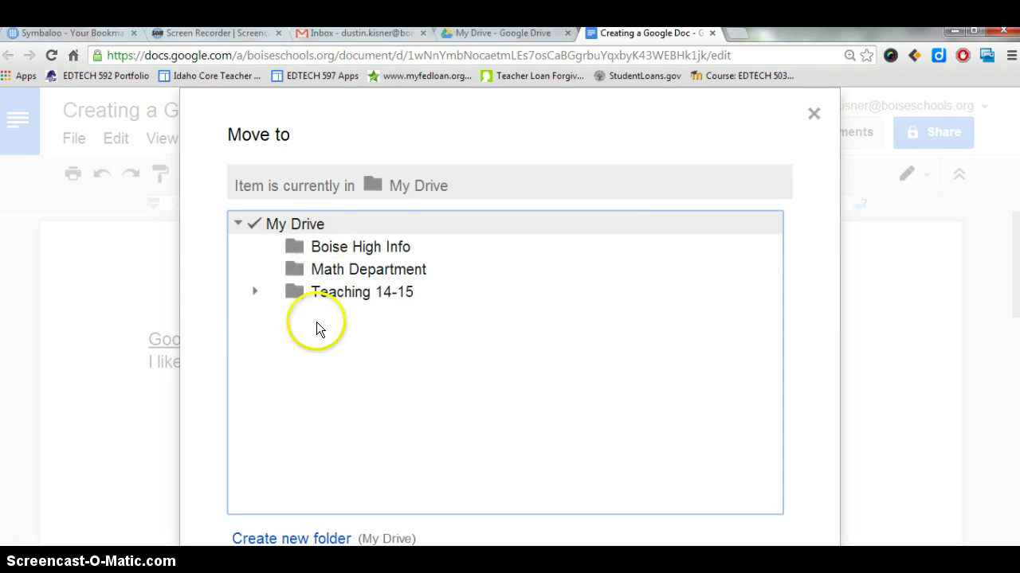
{"action": "left_click", "coordinate": [814, 114]}
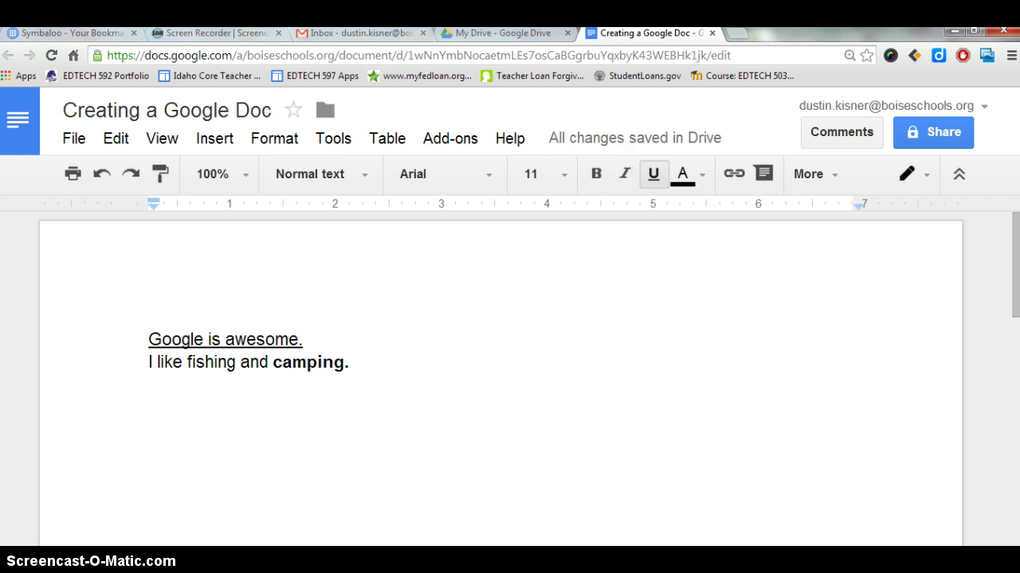
Check the document's automatic save status and the time of its last edit.
{"action": "left_click", "coordinate": [661, 140]}
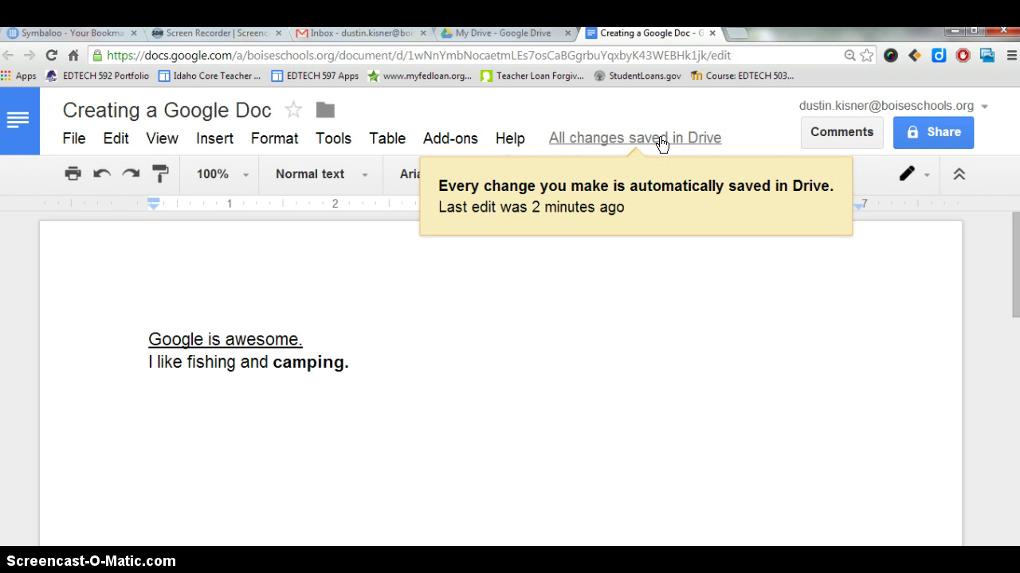
{"action": "left_click", "coordinate": [539, 209]}
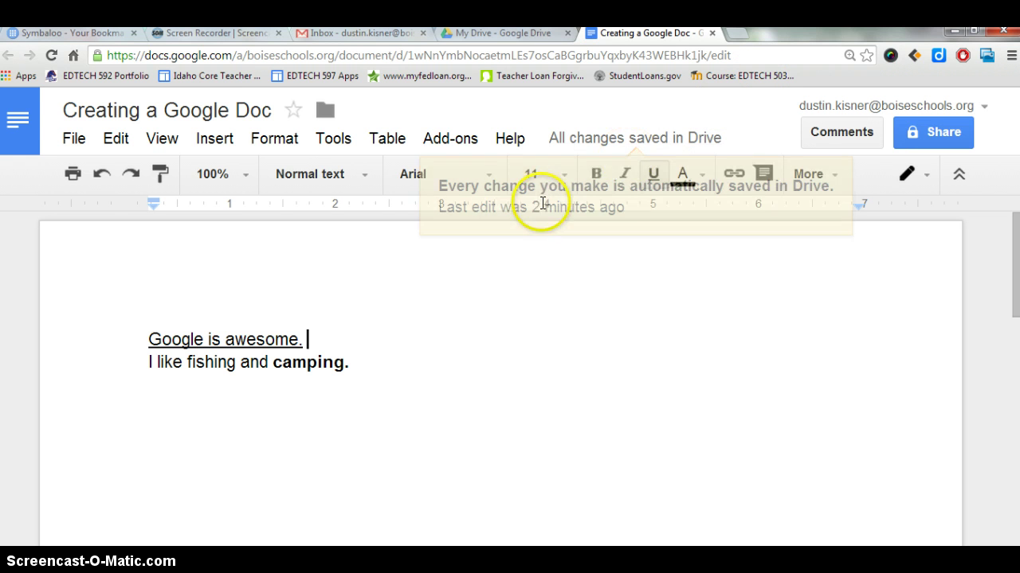
{"action": "left_click", "coordinate": [618, 140]}
{"action": "left_click", "coordinate": [483, 388]}
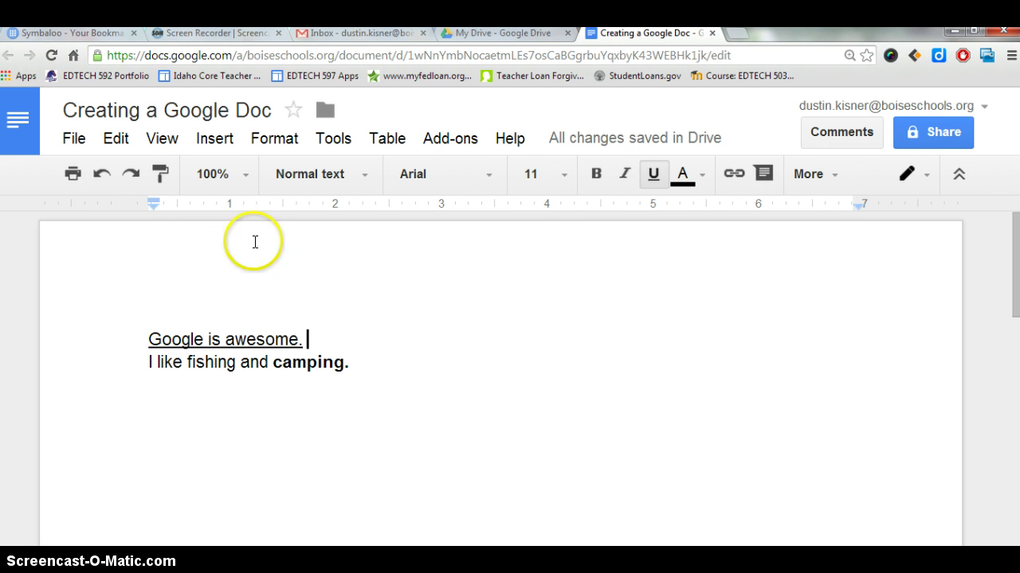
Close the "Creating a Google Doc" document and create a new presentation from My Drive.
{"action": "left_click", "coordinate": [712, 33]}
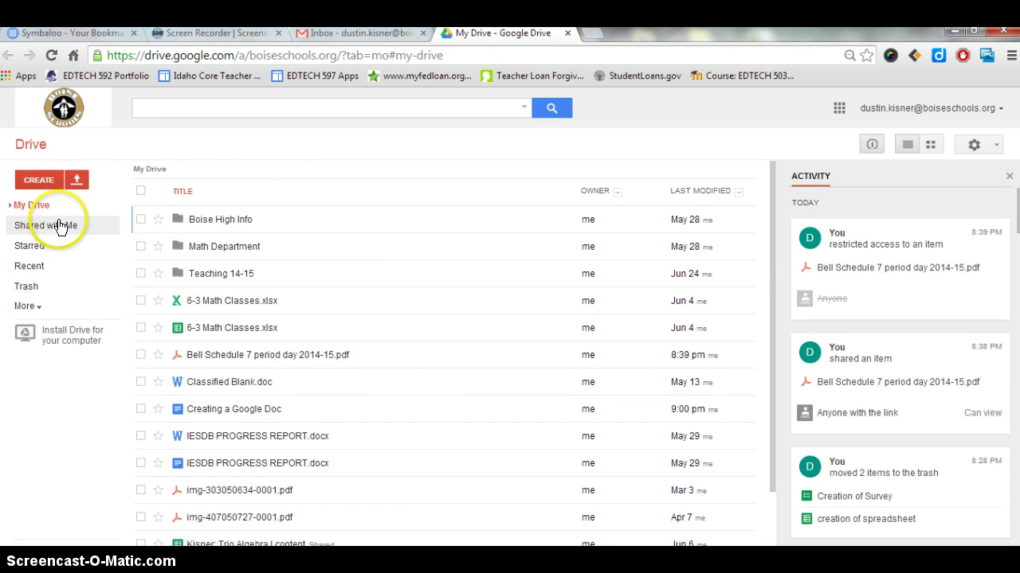
{"action": "left_click", "coordinate": [41, 182]}
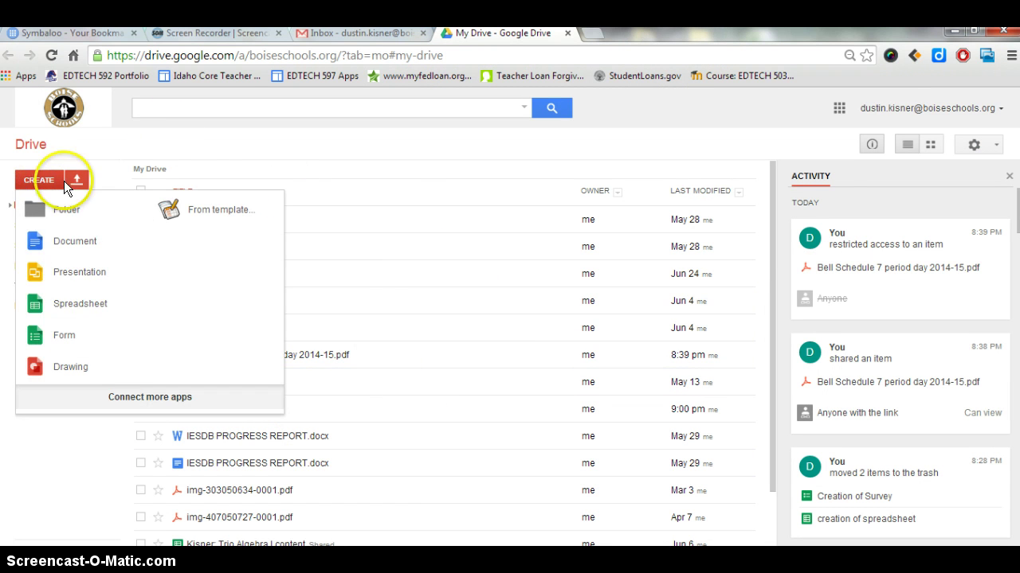
{"action": "left_click", "coordinate": [57, 279]}
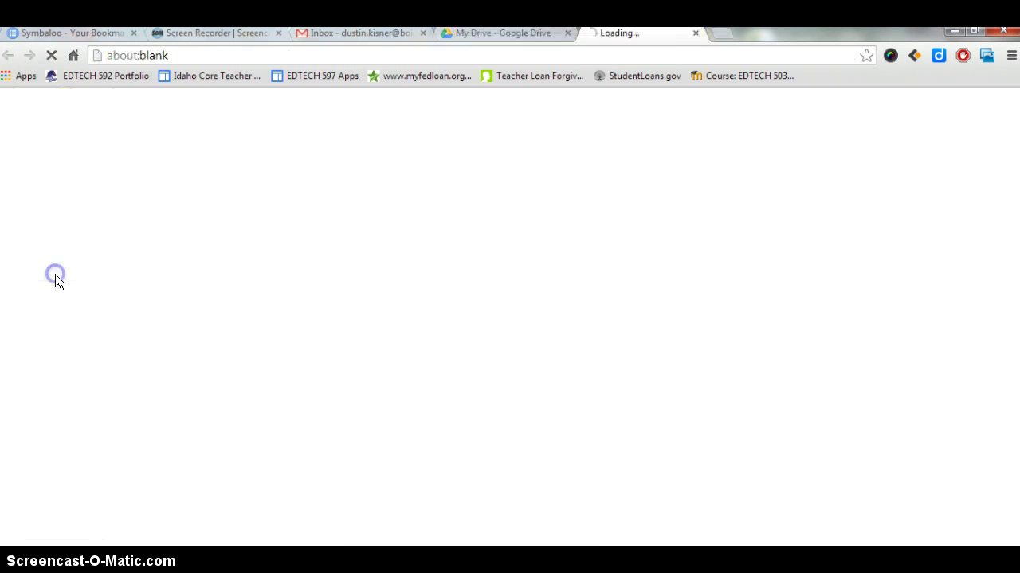